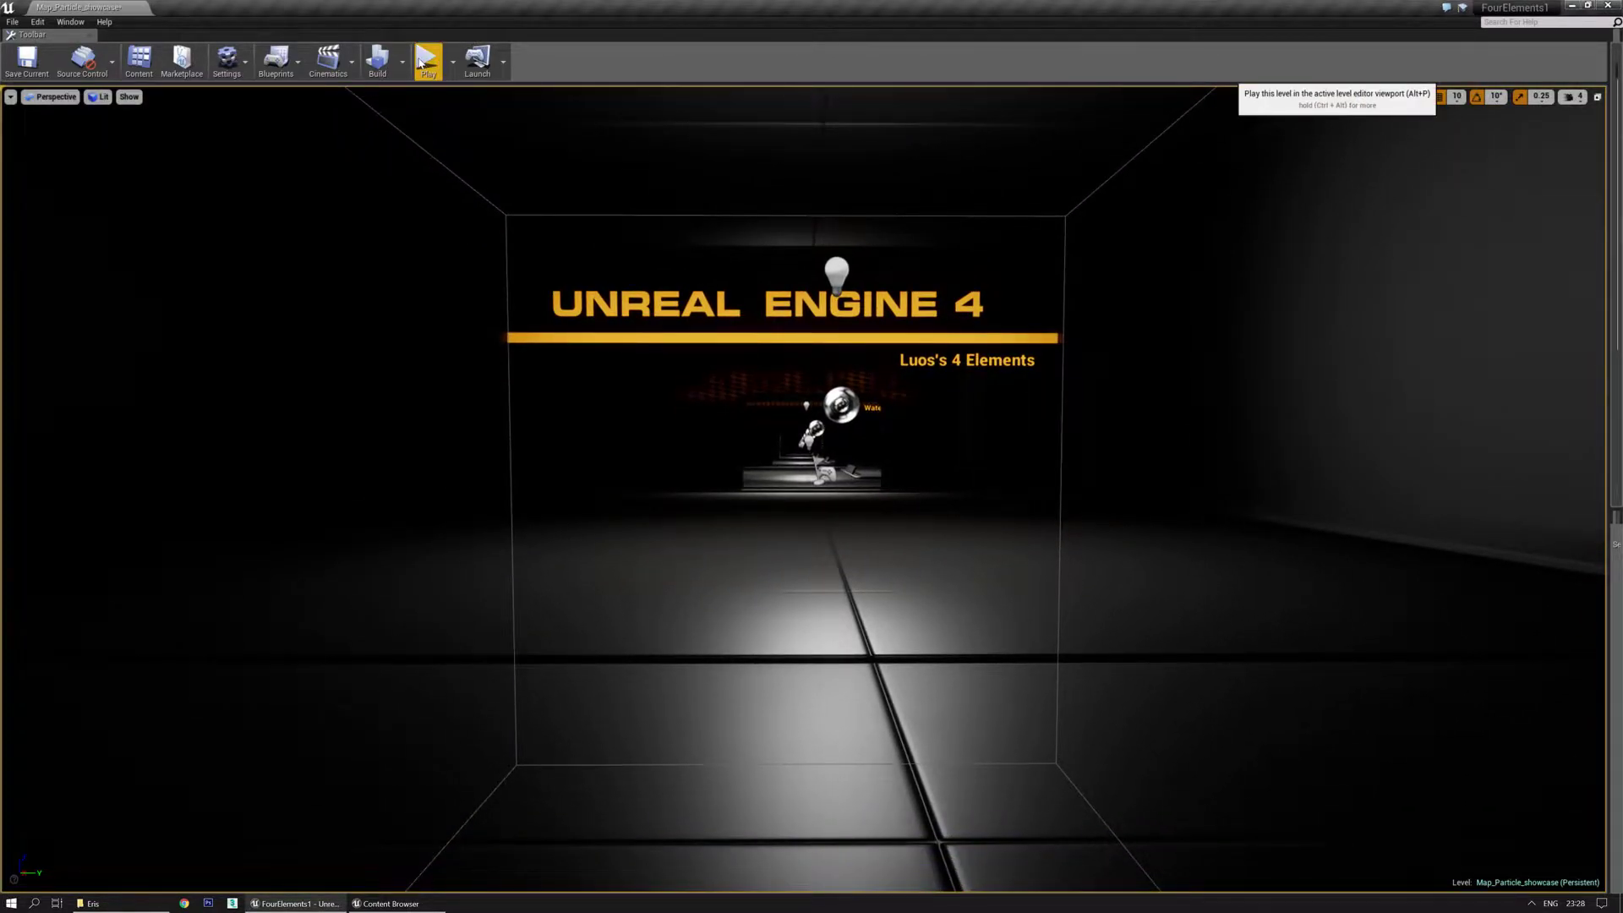
# Launch Play In Editor so the Water Attack effect runs in the viewport
pyautogui.click(428, 60)
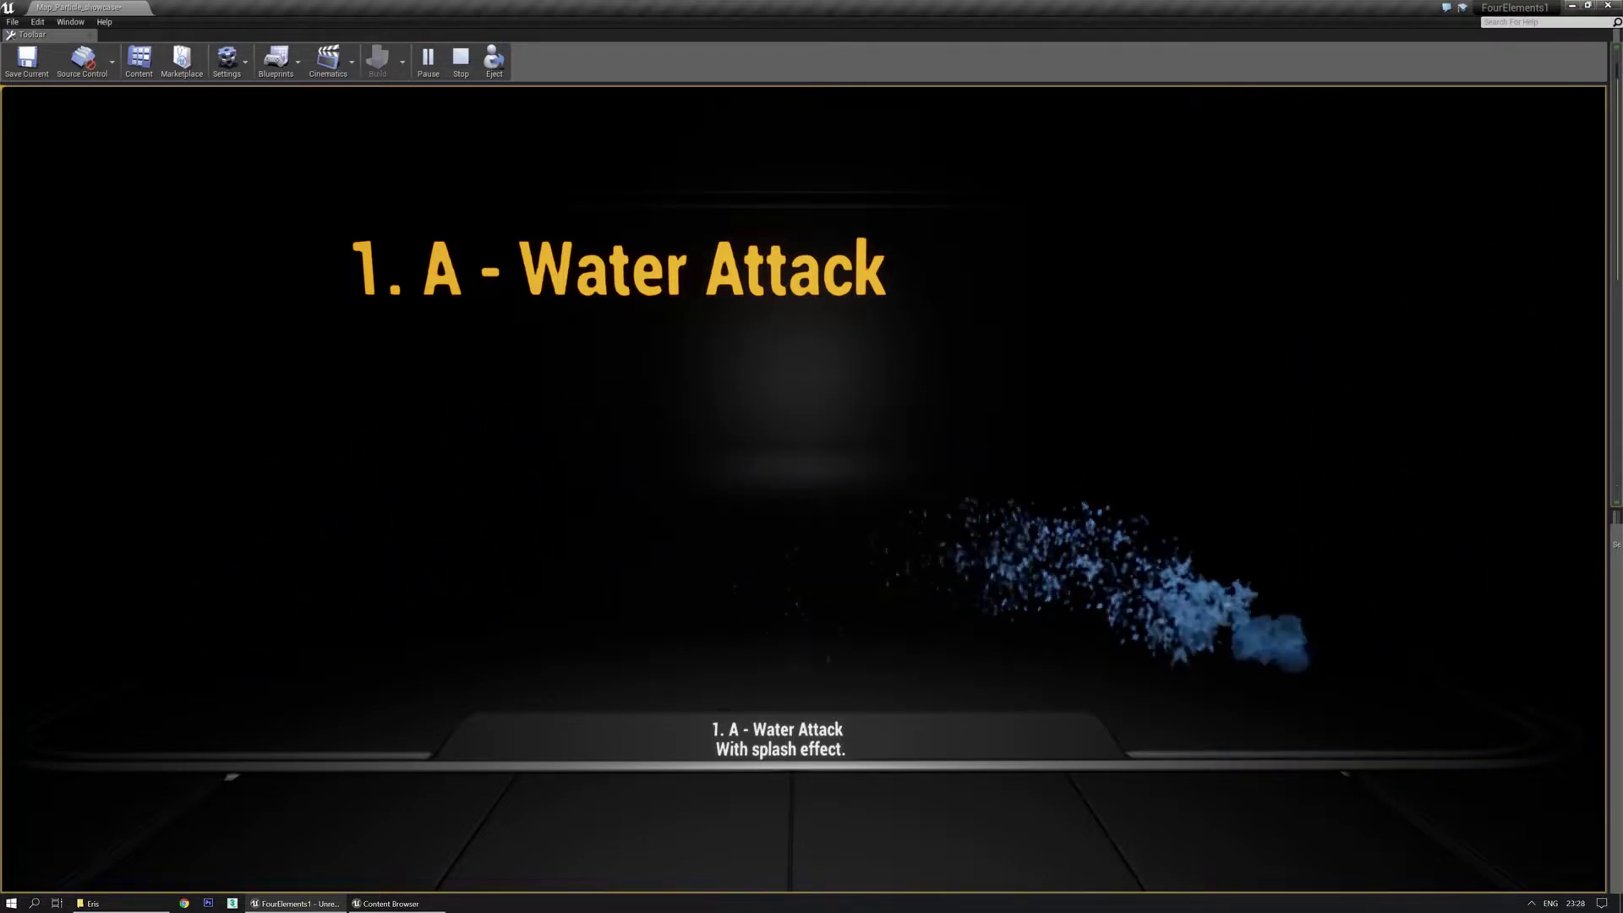
# Switch the viewport to Shader Complexity to inspect the water effect's rendering cost
pyautogui.press('F5')
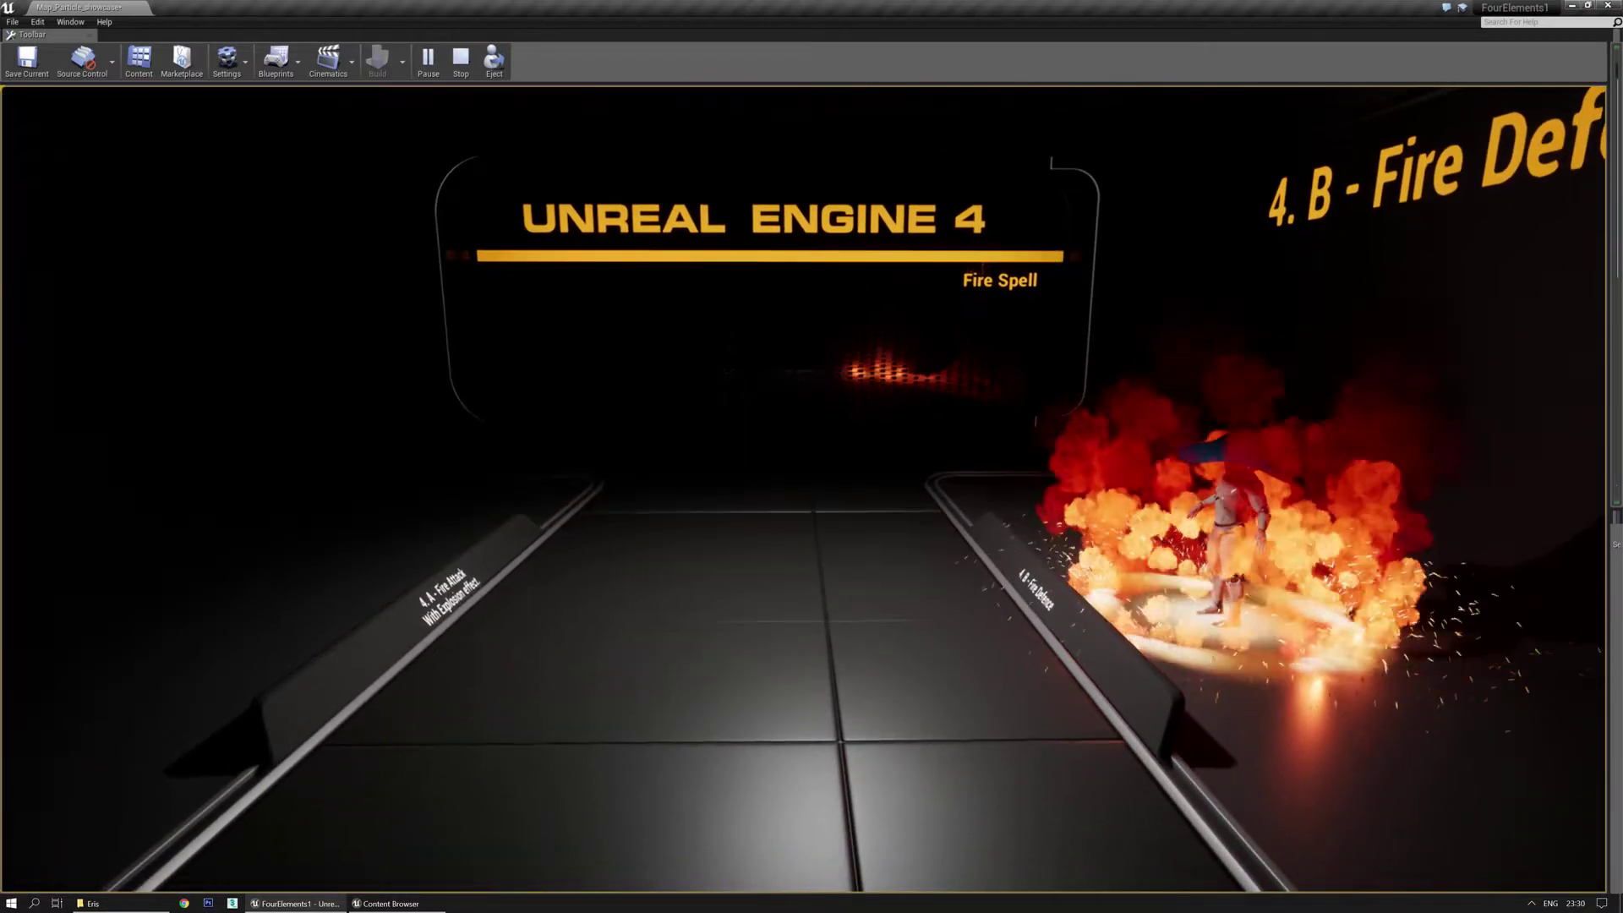
# Show the Fire Defence flames in Shader Complexity view
pyautogui.press('F5')
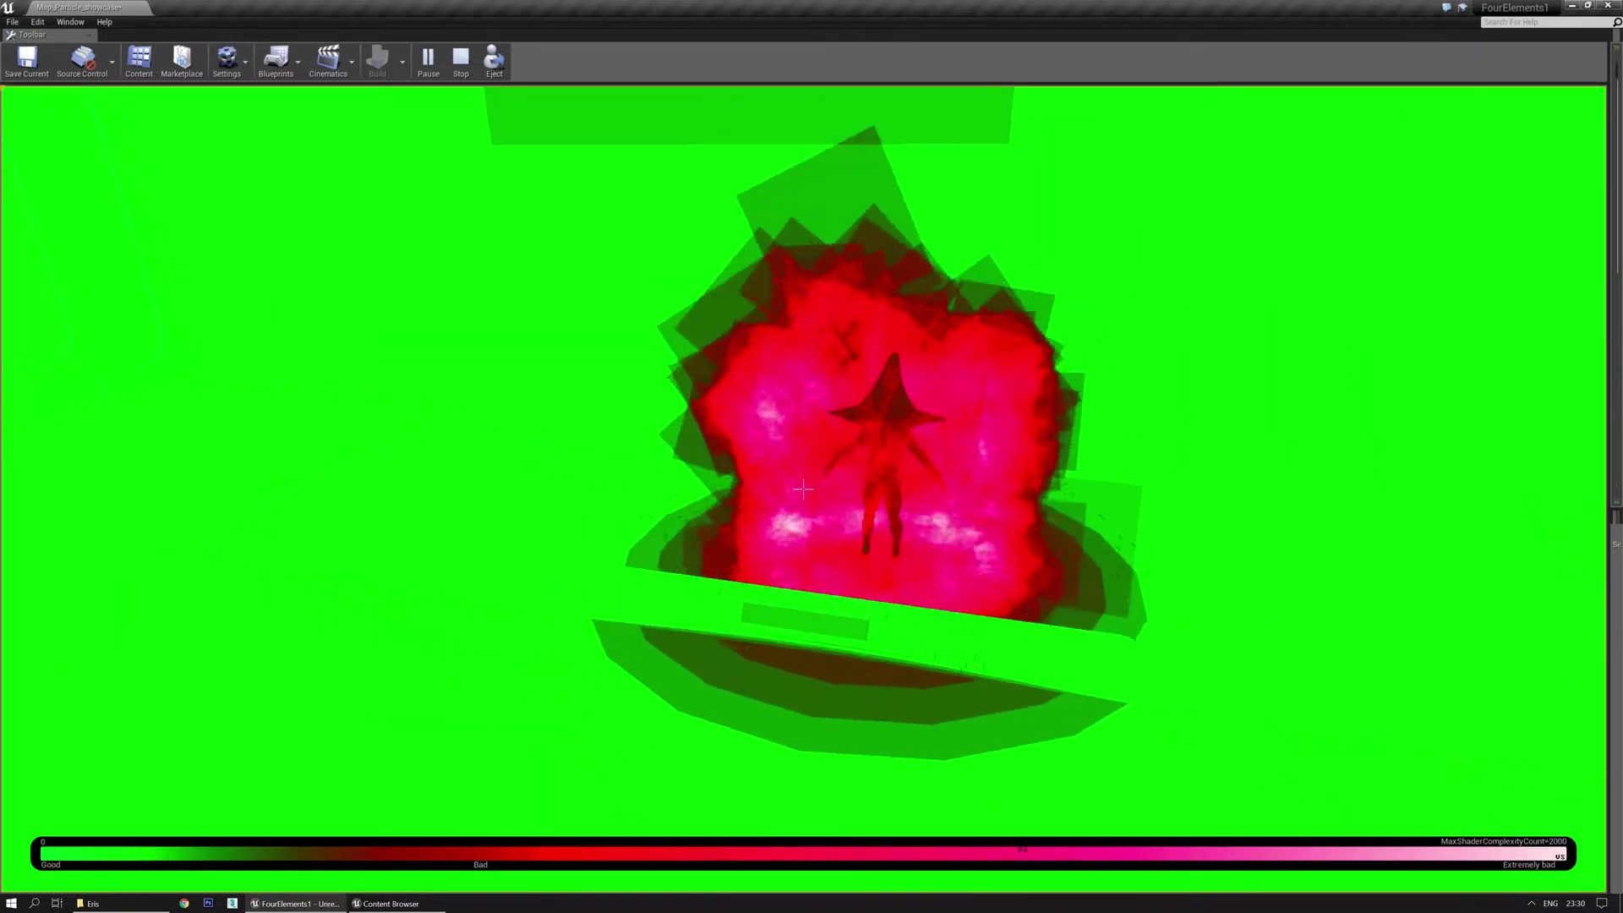
# Return to Lit view at the Wind Spell area and open the Windows Start menu
pyautogui.press('F3')
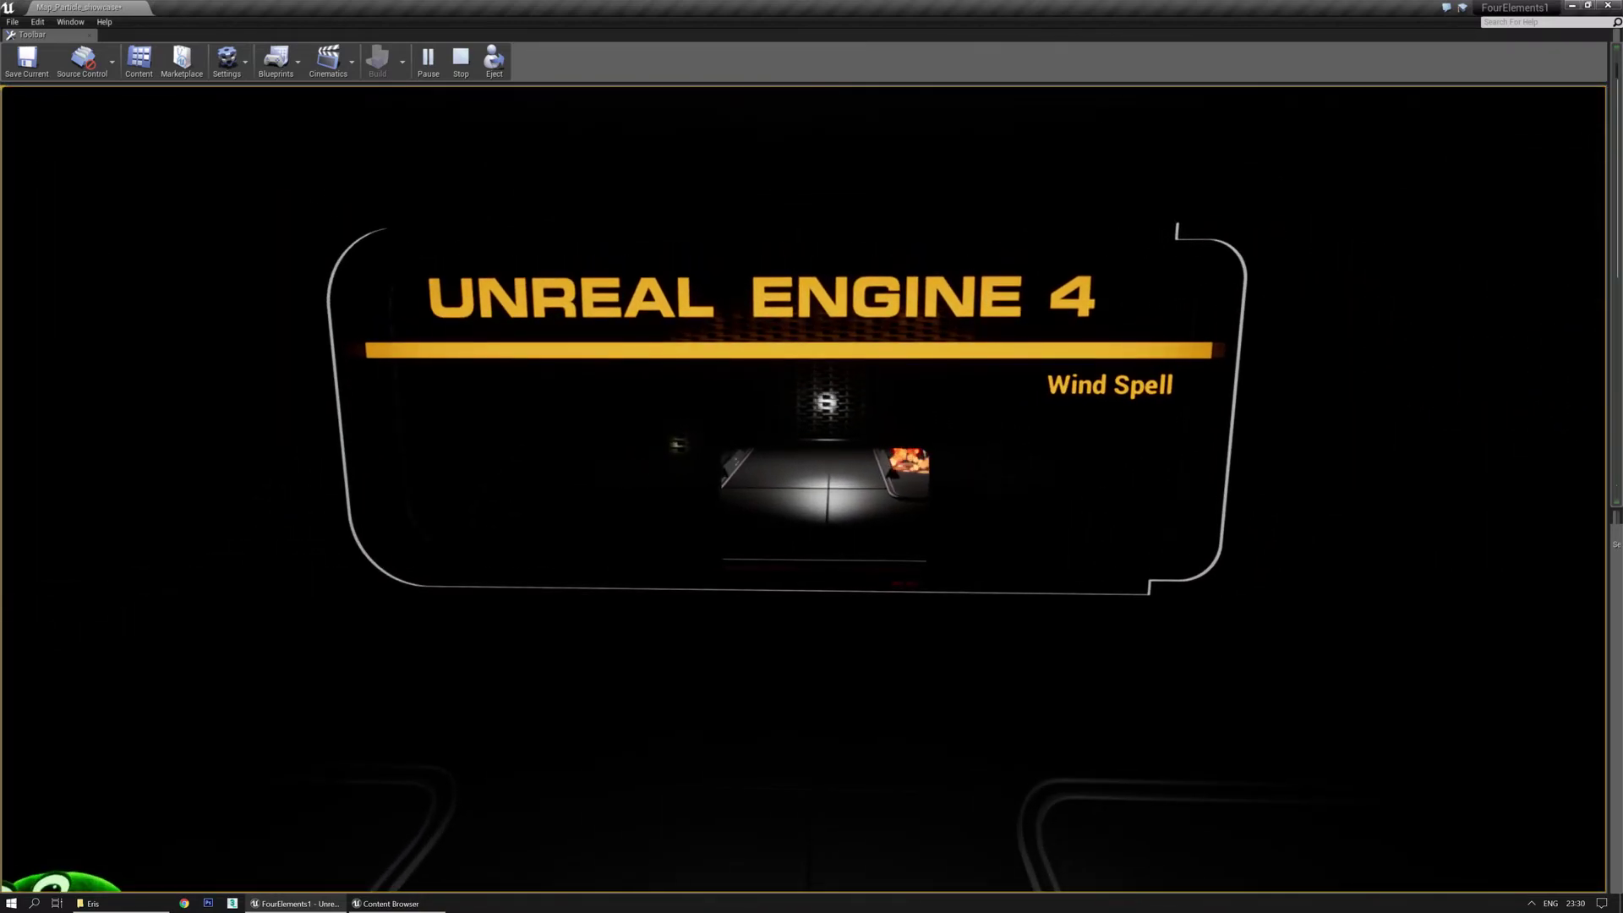
pyautogui.press('super')
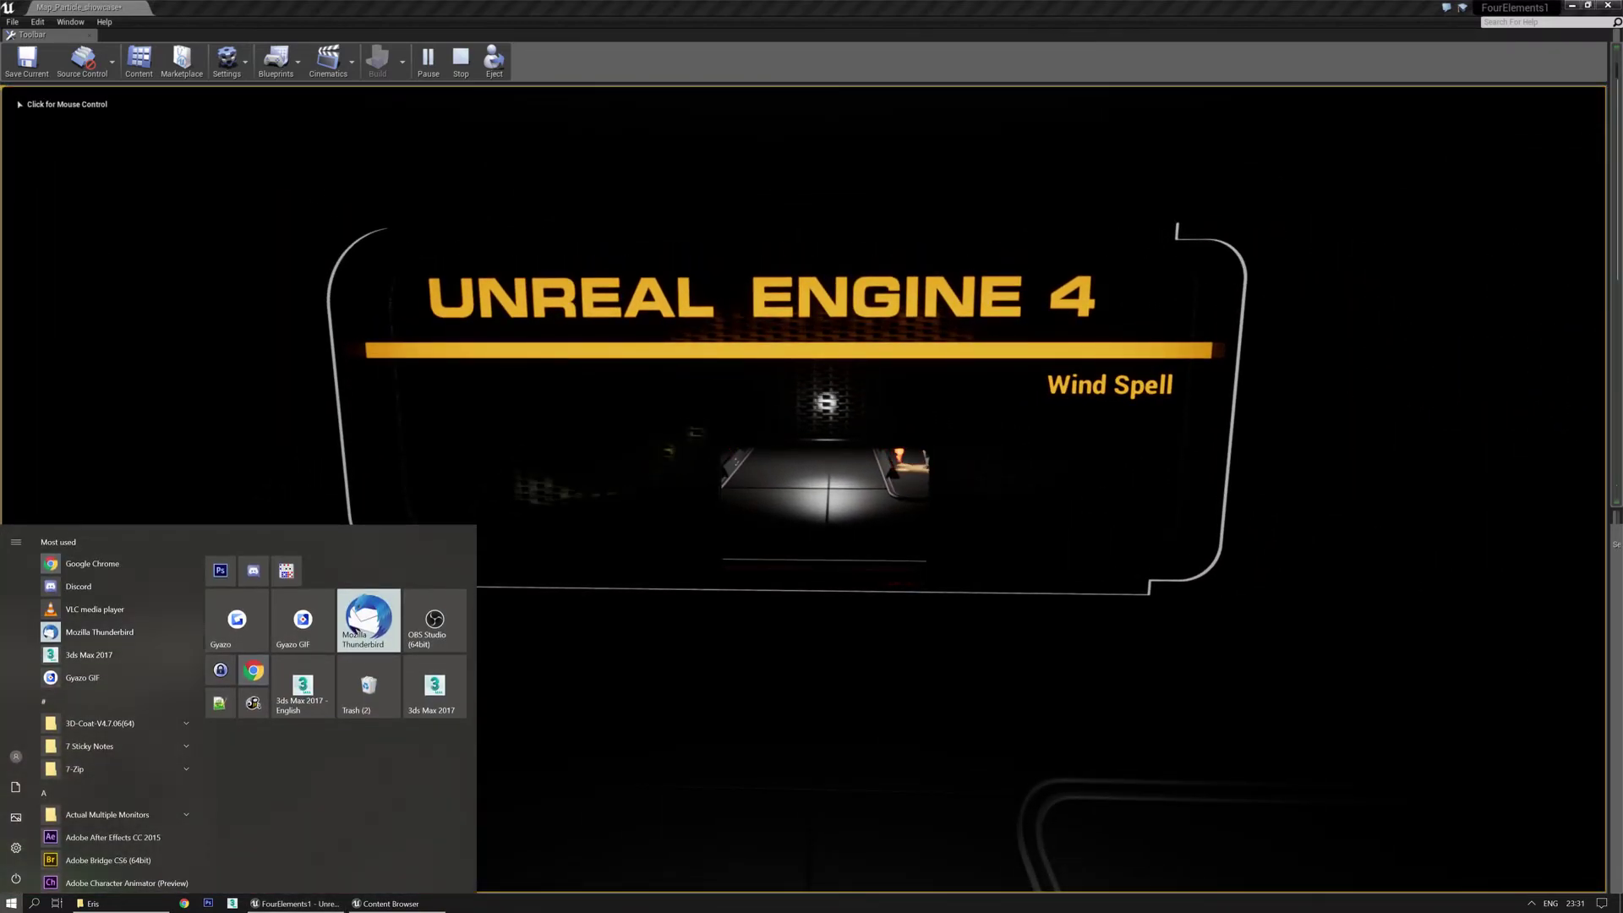